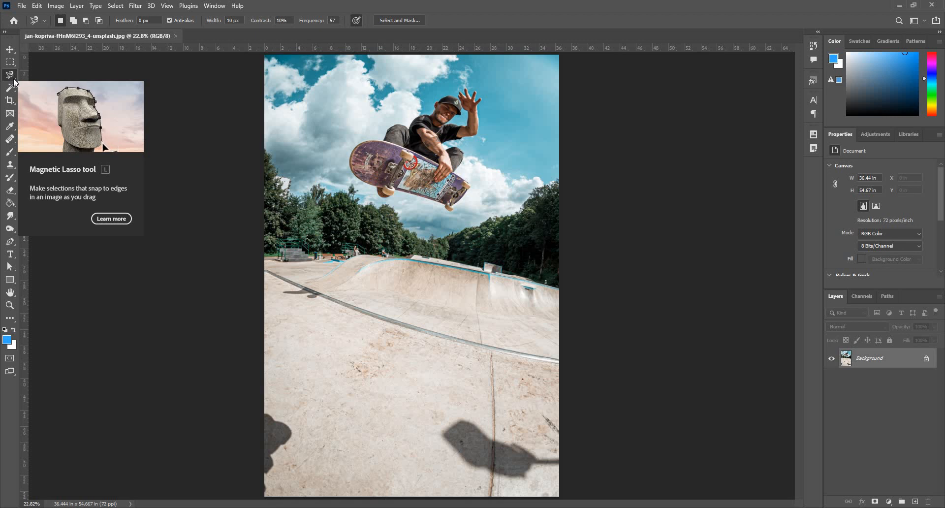
# Step: Select the skater and skateboard by tracing their complete outline with the Magnetic Lasso tool
pyautogui.rightClick(15, 78)
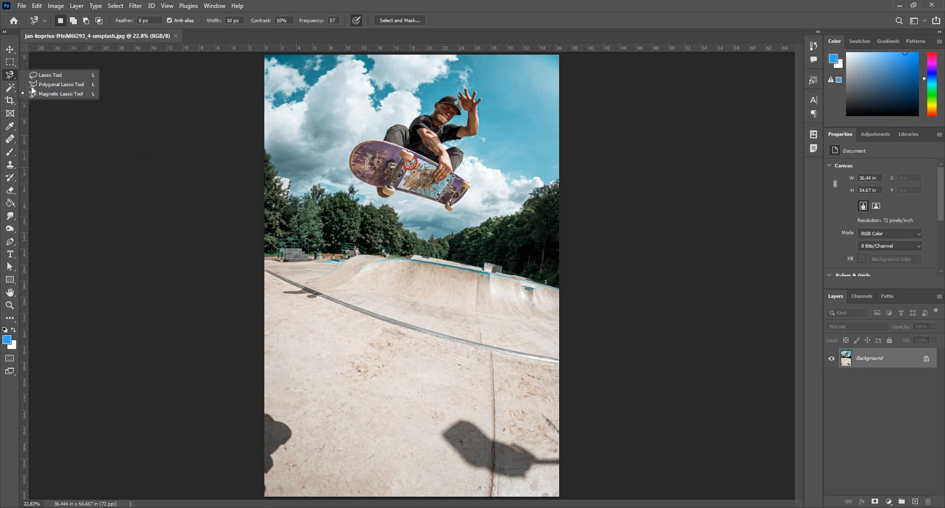
pyautogui.click(94, 94)
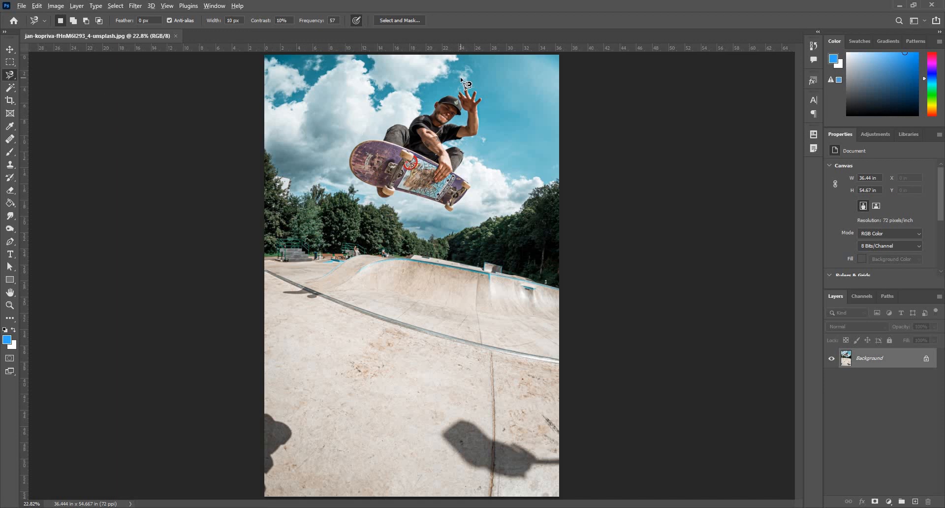
pyautogui.scroll(5, 461, 79)
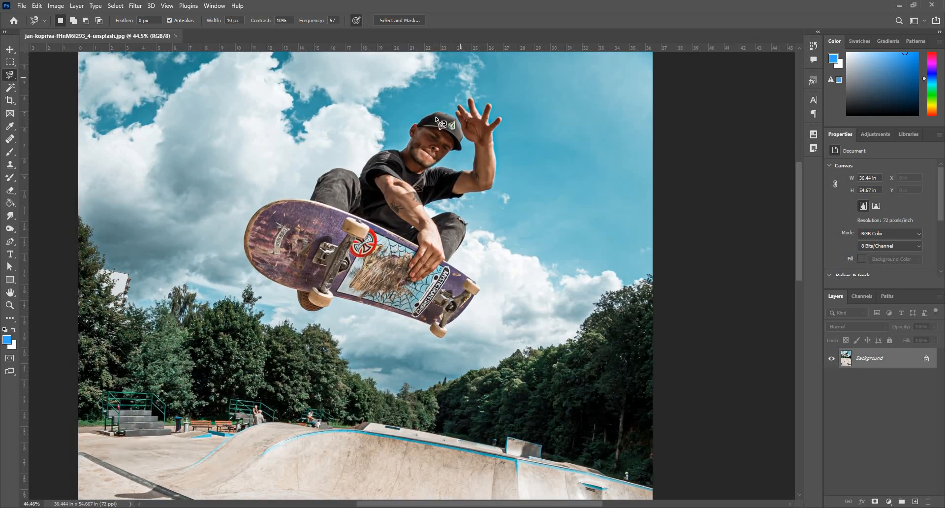
pyautogui.scroll(5, 436, 118)
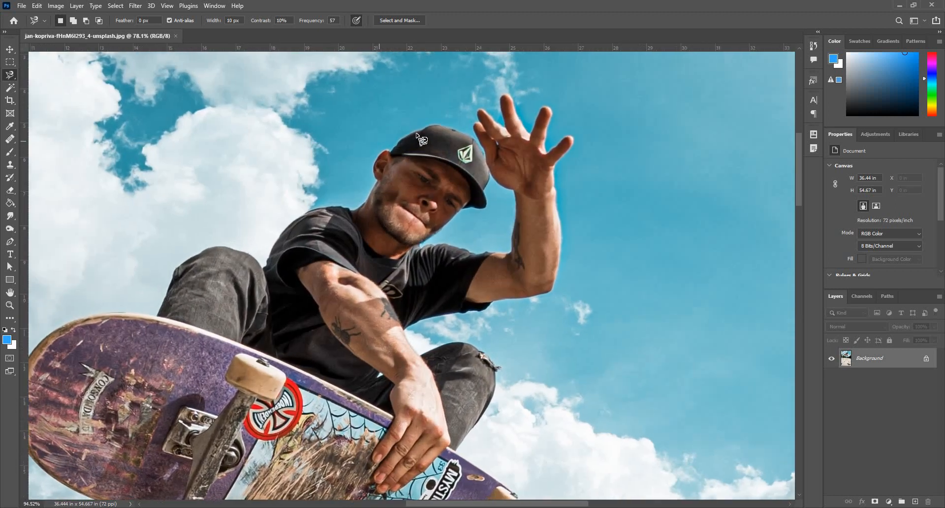
pyautogui.scroll(2, 418, 136)
pyautogui.click(418, 129)
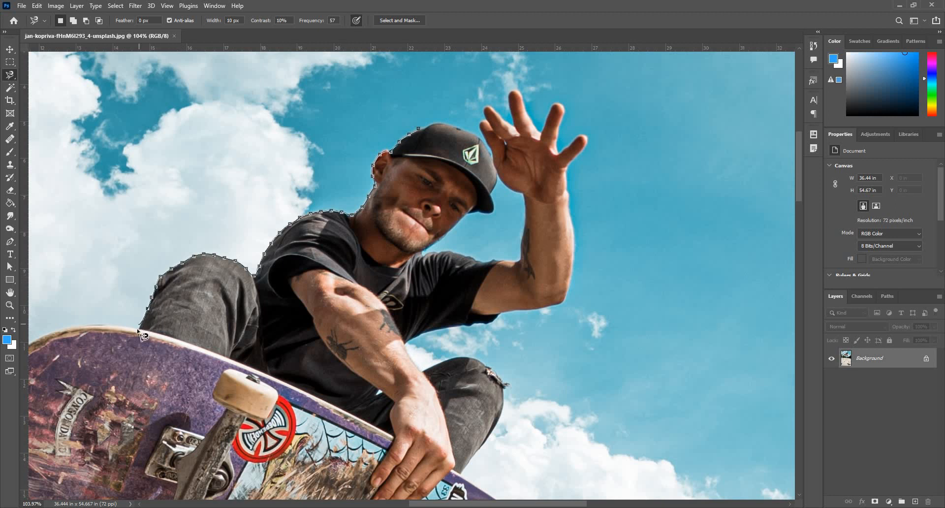
pyautogui.moveTo(142, 322)
pyautogui.mouseDown()
pyautogui.moveTo(294, 243)
pyautogui.moveTo(350, 186)
pyautogui.mouseUp()
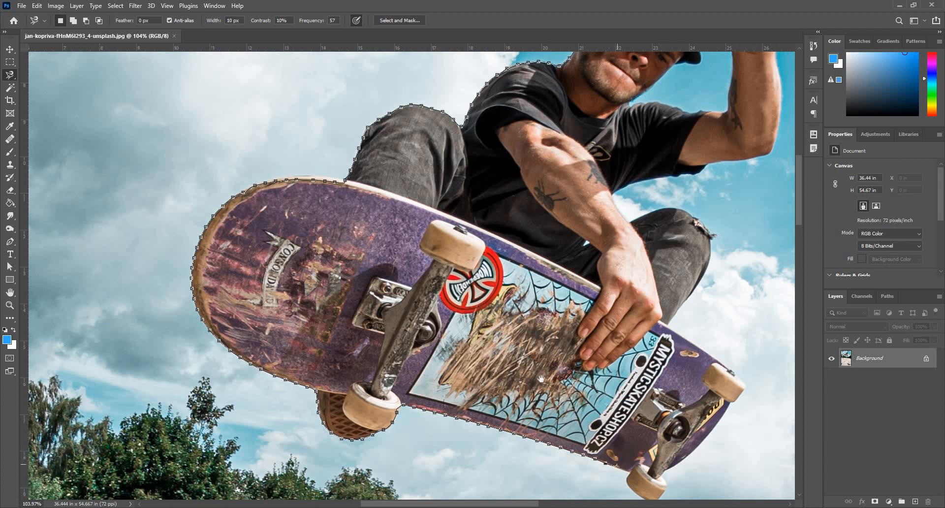
pyautogui.moveTo(541, 379); pyautogui.dragTo(488, 351)
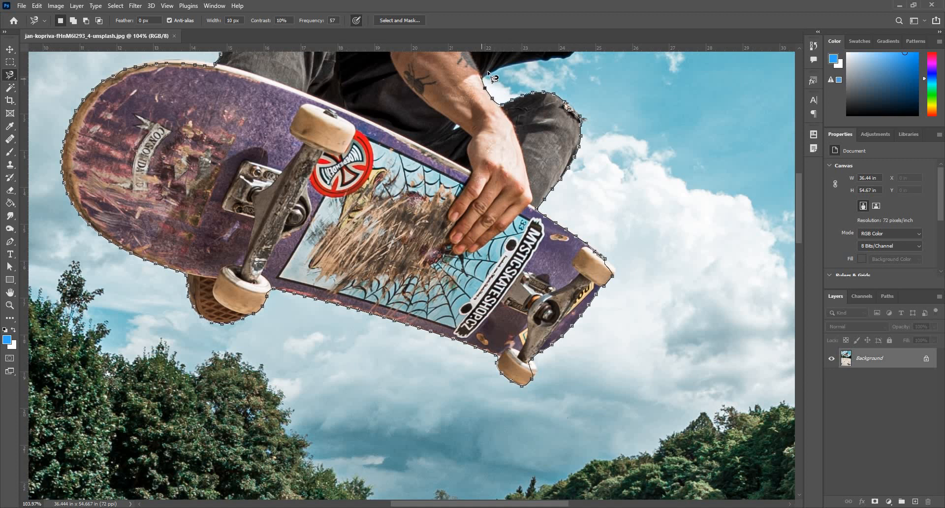
pyautogui.moveTo(501, 66); pyautogui.dragTo(412, 382)
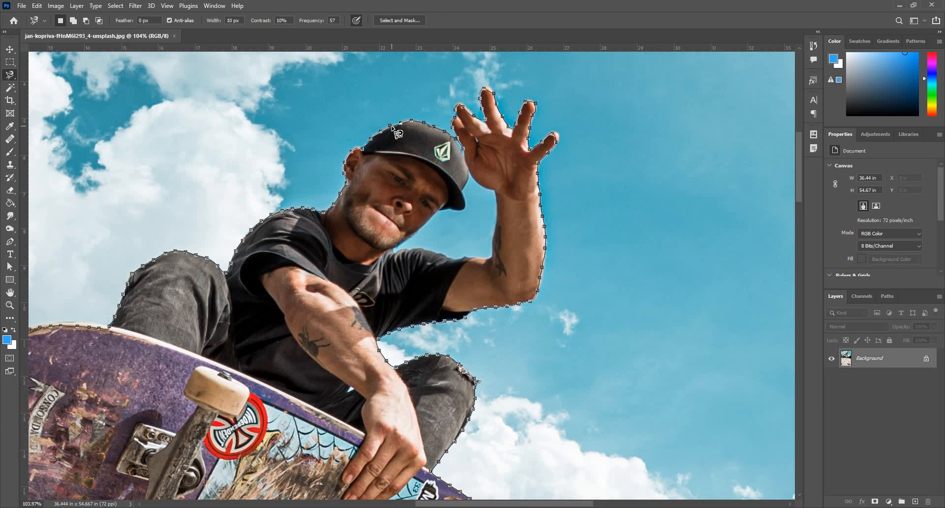
pyautogui.click(397, 132)
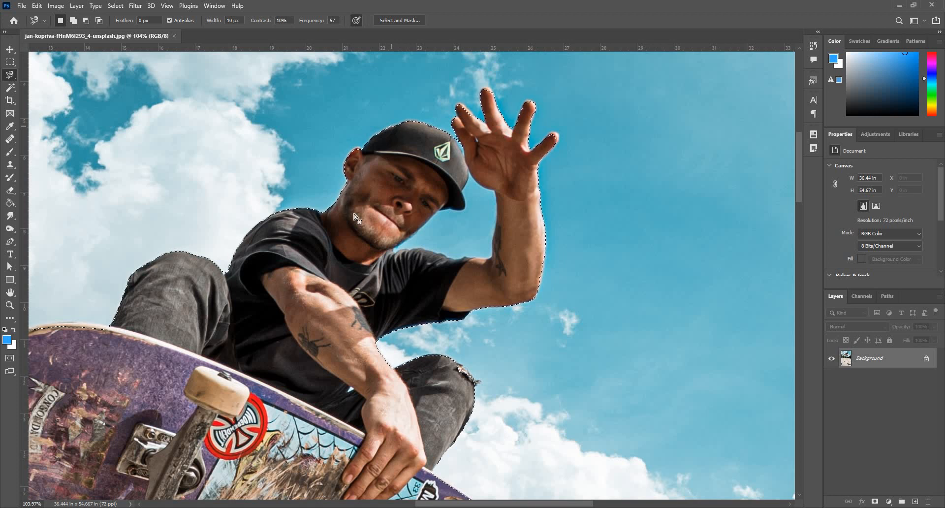
# Step: Add the missed pale rim along the skateboard's upper-left edge to the selection with the Polygonal Lasso tool
pyautogui.moveTo(426, 232); pyautogui.dragTo(465, 58)
pyautogui.moveTo(205, 236); pyautogui.dragTo(386, 301)
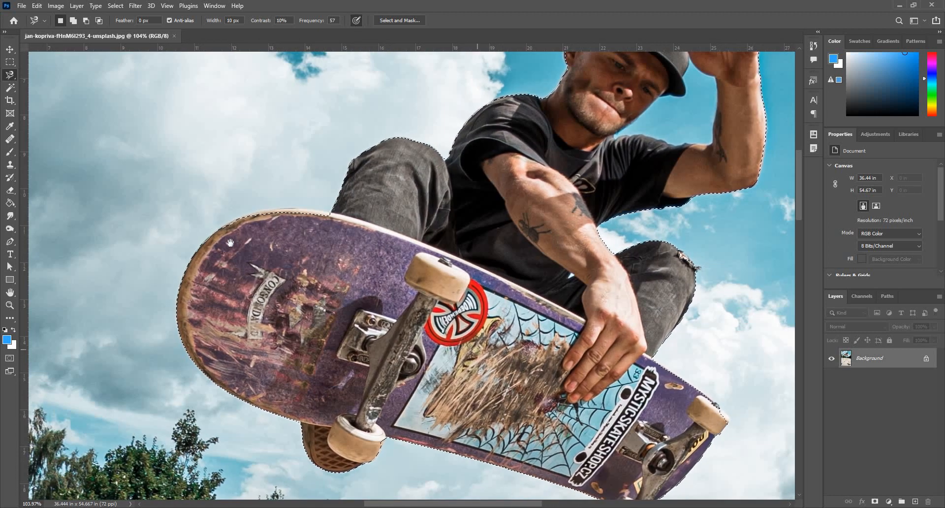
pyautogui.moveTo(386, 224); pyautogui.dragTo(421, 245)
pyautogui.moveTo(277, 248); pyautogui.dragTo(365, 230)
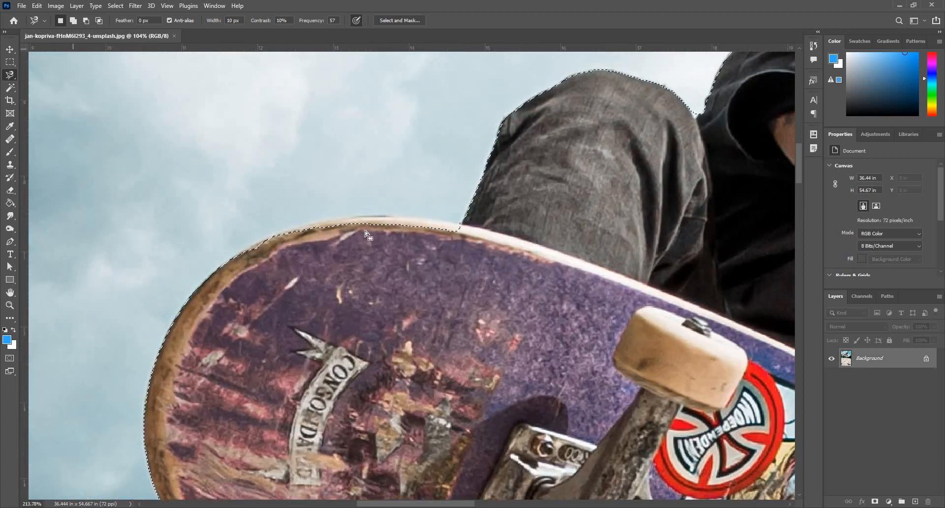
pyautogui.click(9, 74)
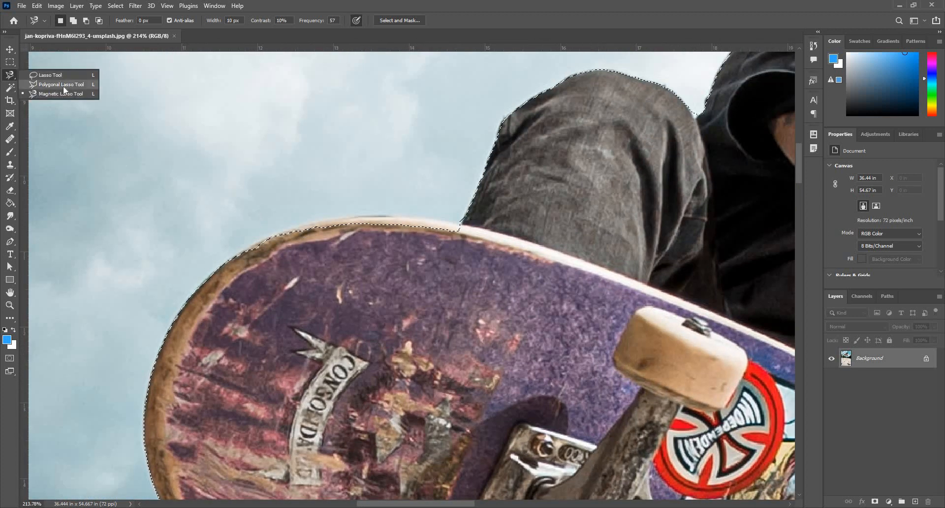
pyautogui.click(63, 87)
pyautogui.click(74, 20)
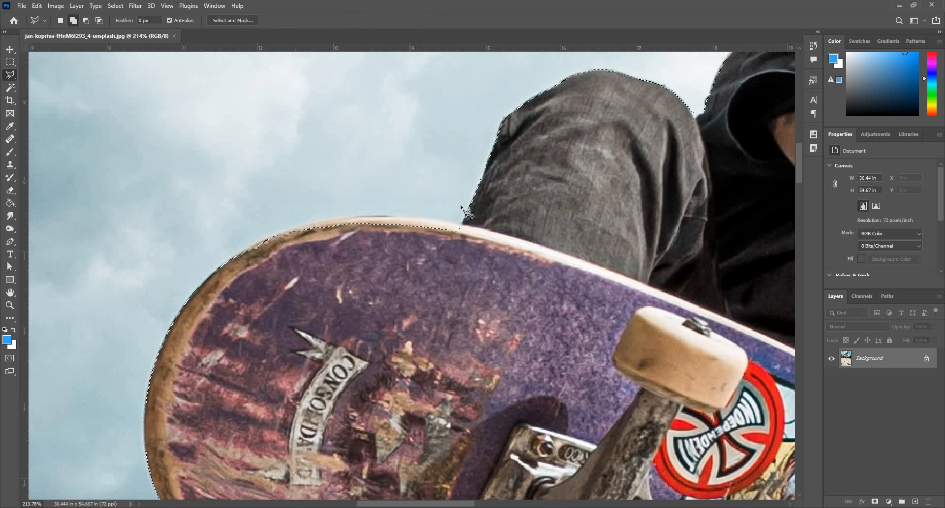
pyautogui.click(460, 224)
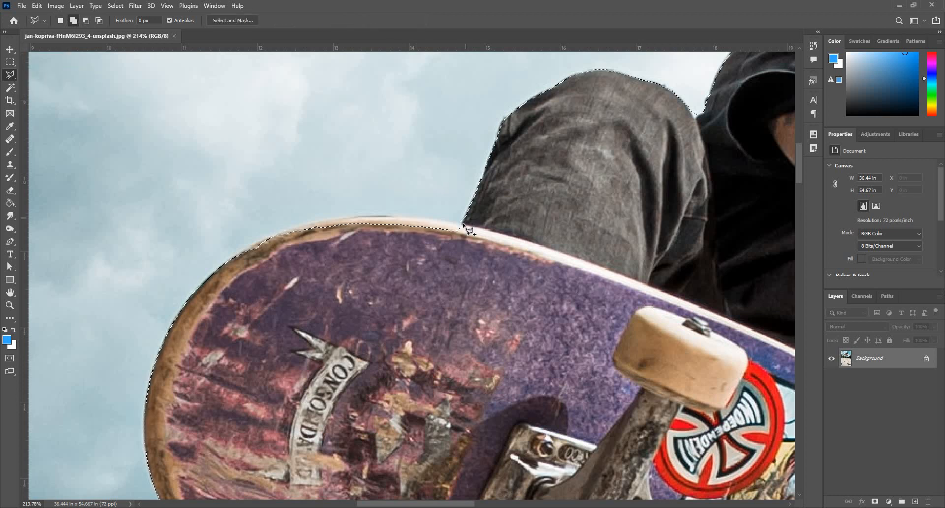
pyautogui.click(411, 217)
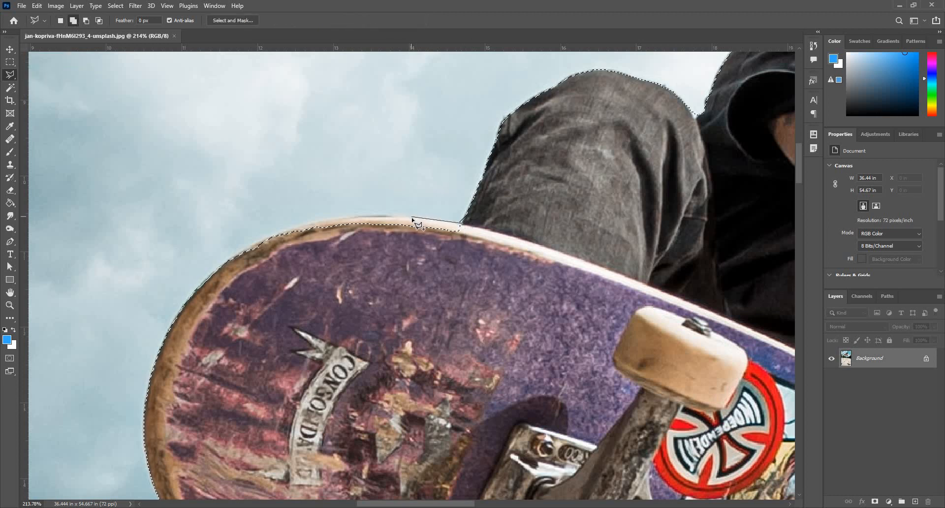
pyautogui.click(344, 217)
pyautogui.click(362, 217)
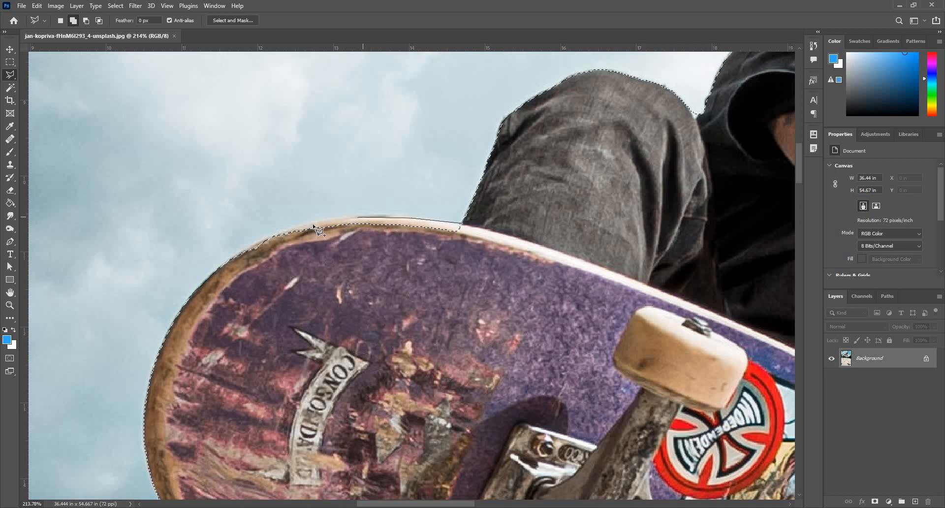
pyautogui.click(317, 223)
pyautogui.click(281, 231)
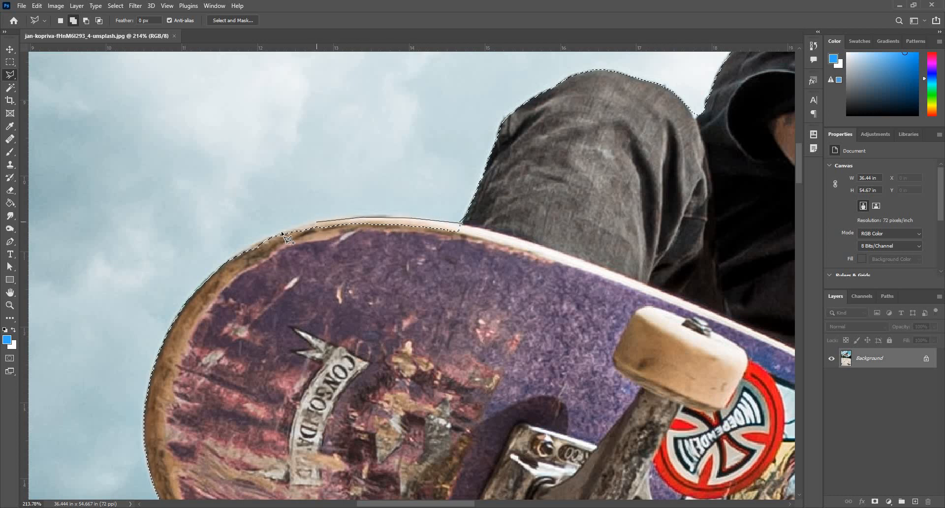
pyautogui.click(245, 249)
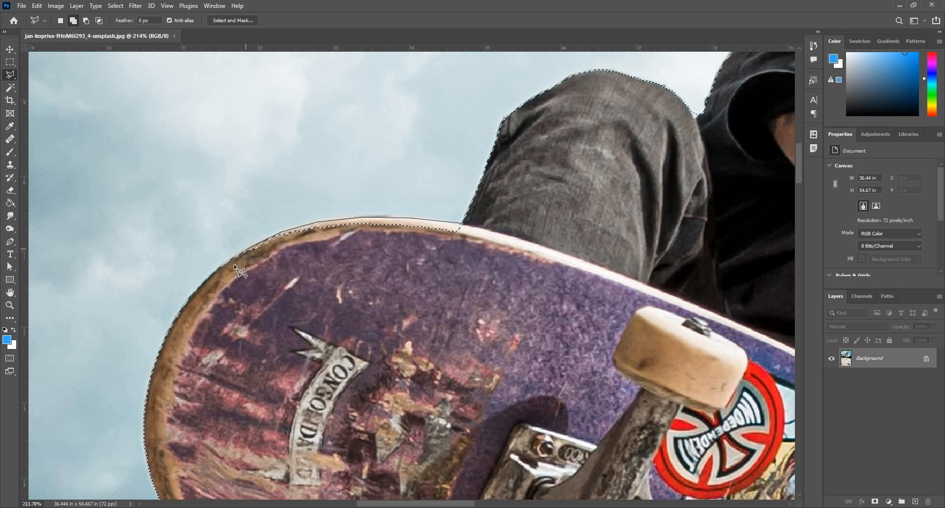
pyautogui.click(235, 264)
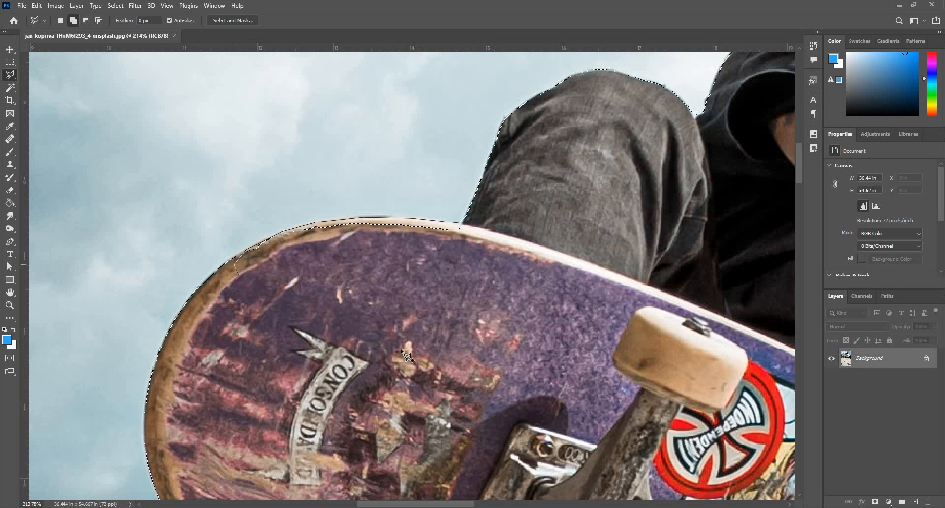
pyautogui.doubleClick(506, 364)
# Step: Add the missed right side of the skateboard's lowest wheel to the selection with the Polygonal Lasso
pyautogui.moveTo(374, 375); pyautogui.dragTo(294, 252)
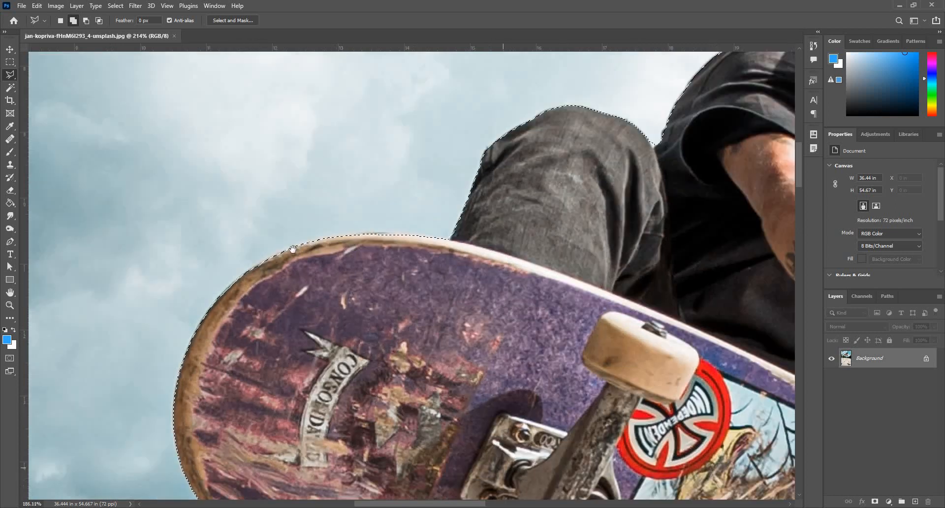
pyautogui.moveTo(333, 301); pyautogui.dragTo(217, 113)
pyautogui.moveTo(404, 336); pyautogui.dragTo(485, 405)
pyautogui.moveTo(367, 353); pyautogui.dragTo(81, 233)
pyautogui.moveTo(425, 226); pyautogui.dragTo(482, 228)
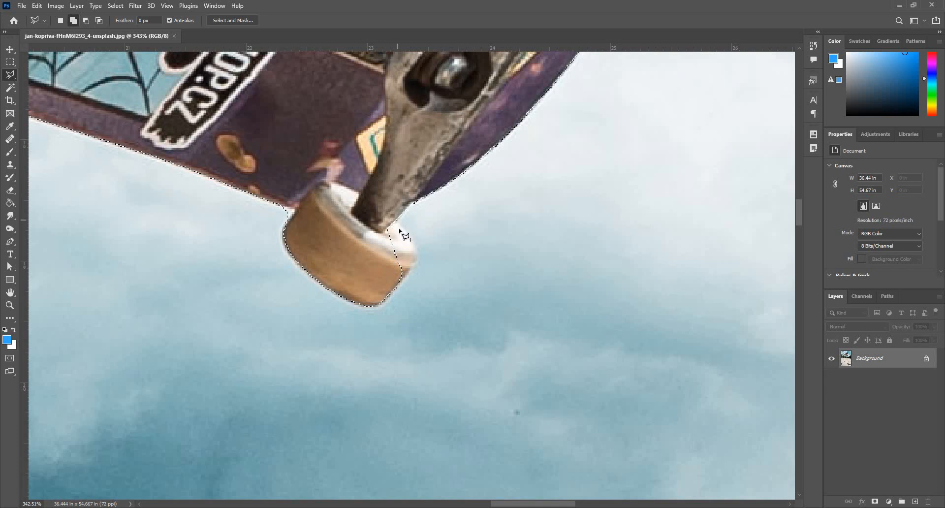
pyautogui.click(413, 240)
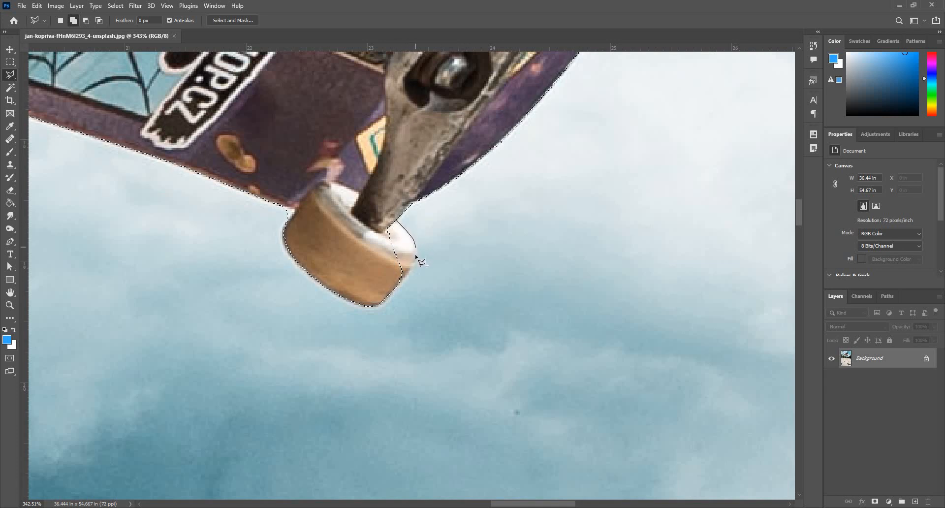
pyautogui.click(412, 267)
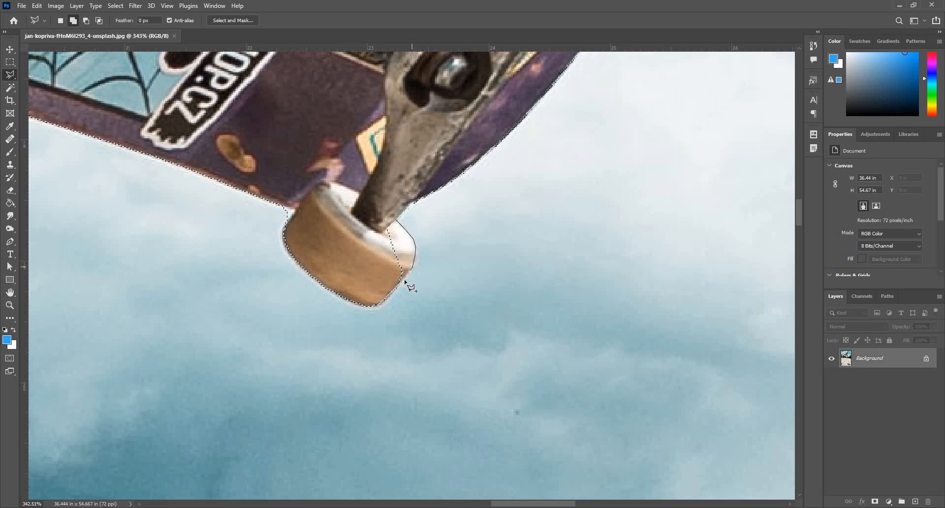
pyautogui.click(318, 222)
pyautogui.click(397, 221)
# Step: Add the cut-off corner of the far-right wheel, the adjacent bolt and the board's upper-right edge to the selection
pyautogui.scroll(-4, 366, 231)
pyautogui.scroll(-3, 367, 276)
pyautogui.scroll(3, 510, 197)
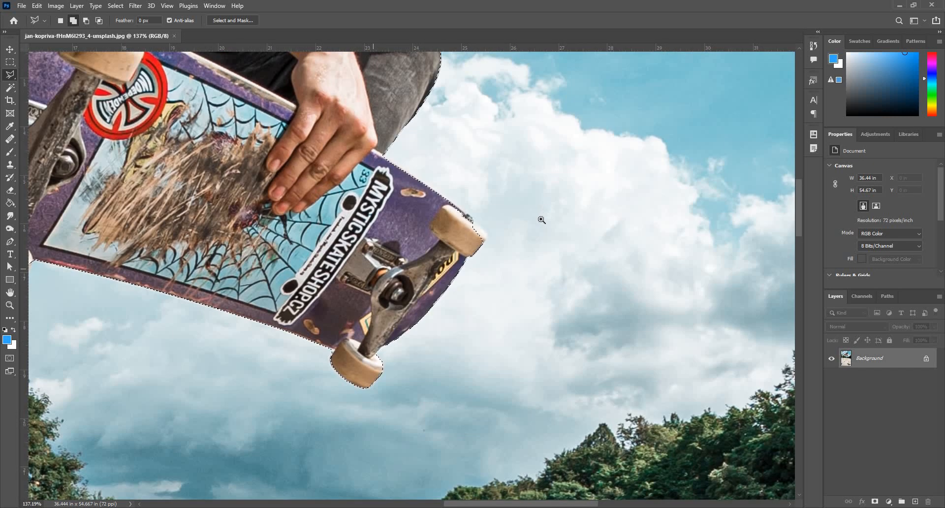
pyautogui.scroll(6, 538, 220)
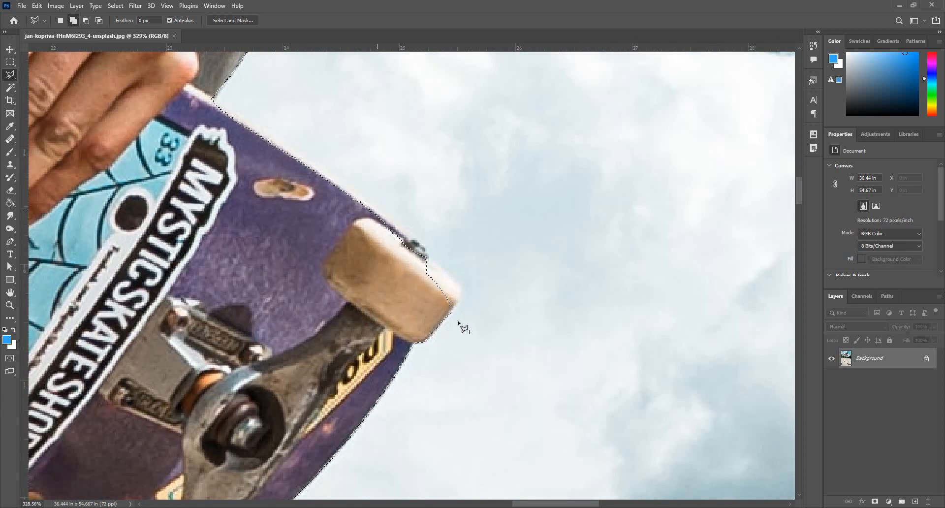
pyautogui.click(451, 311)
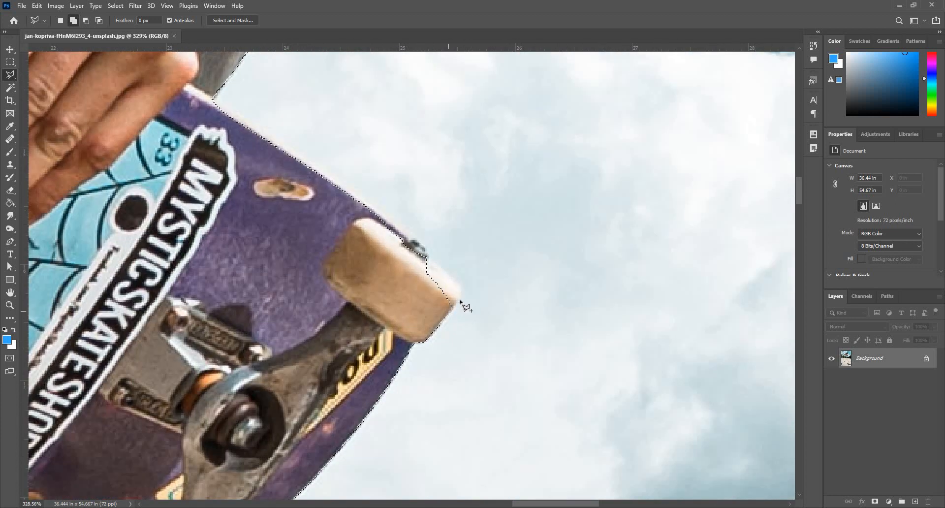
pyautogui.click(461, 287)
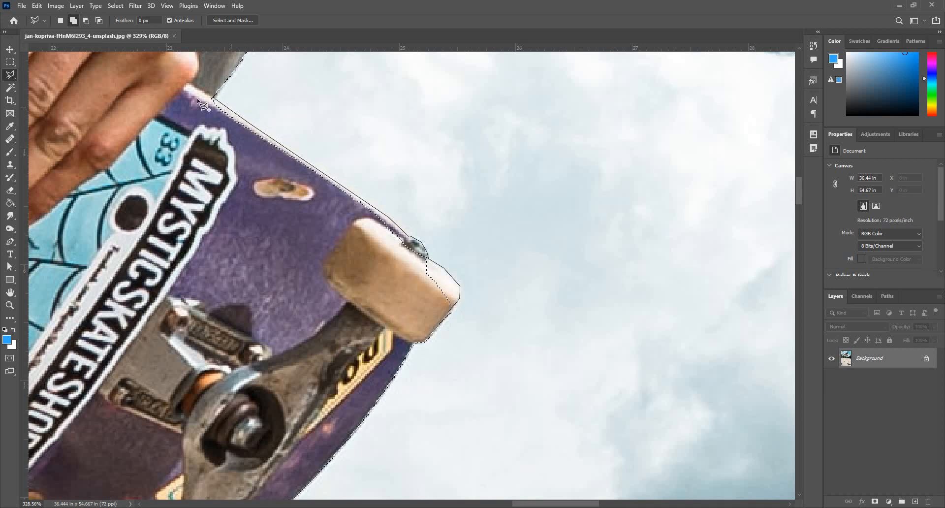
pyautogui.click(213, 98)
pyautogui.click(259, 261)
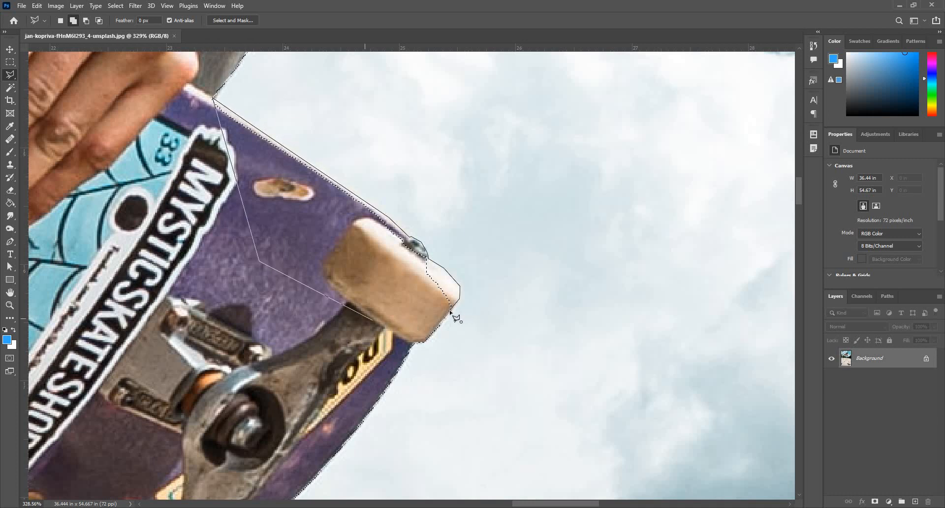
# Step: Add the missed right edge of the raised hand's second finger from the right to the selection
pyautogui.moveTo(411, 313); pyautogui.dragTo(339, 315)
pyautogui.moveTo(344, 174); pyautogui.dragTo(323, 341)
pyautogui.moveTo(450, 82); pyautogui.dragTo(425, 143)
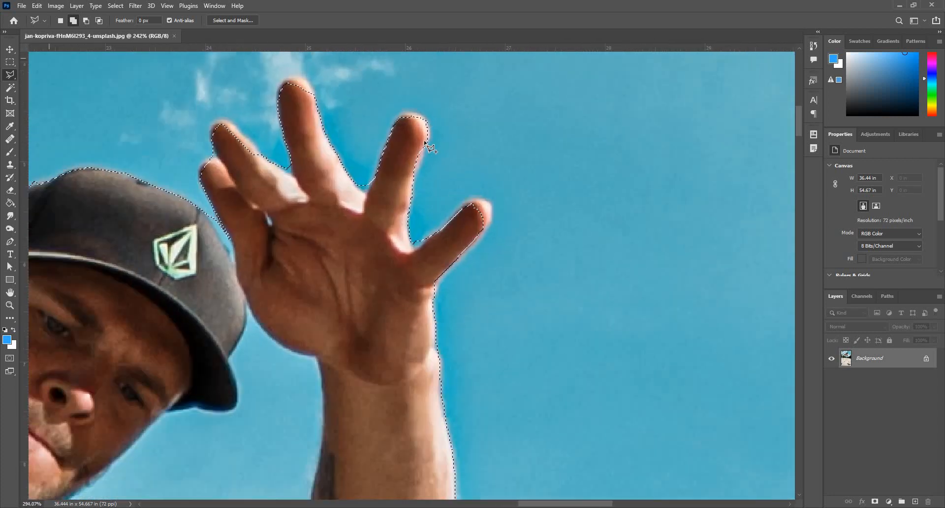
pyautogui.click(428, 135)
pyautogui.click(417, 177)
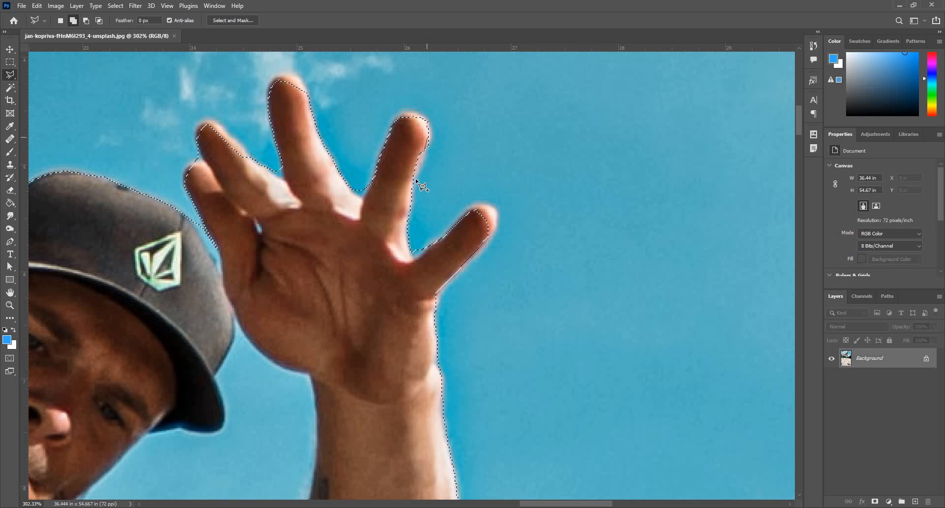
pyautogui.click(392, 208)
pyautogui.doubleClick(394, 158)
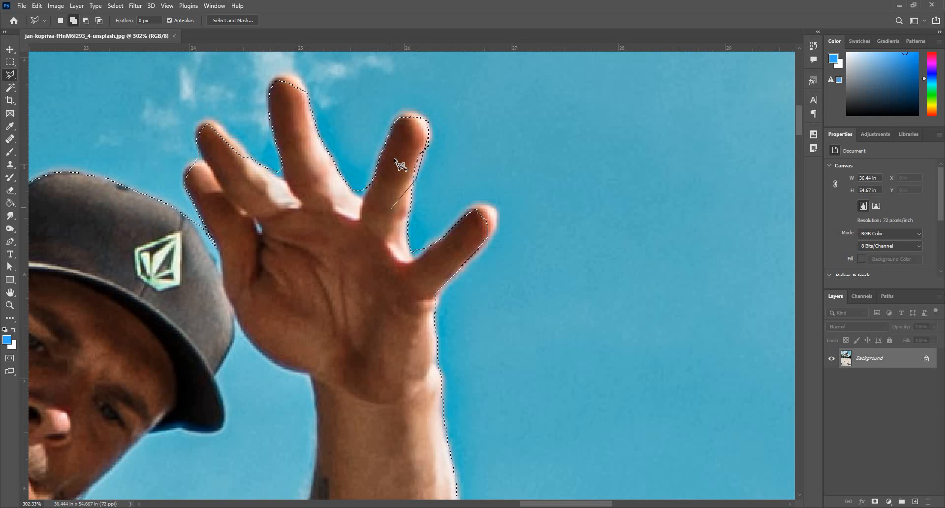
# Step: Add the missed tip of the raised hand's rightmost finger to the selection
pyautogui.click(466, 215)
pyautogui.click(472, 207)
pyautogui.click(479, 204)
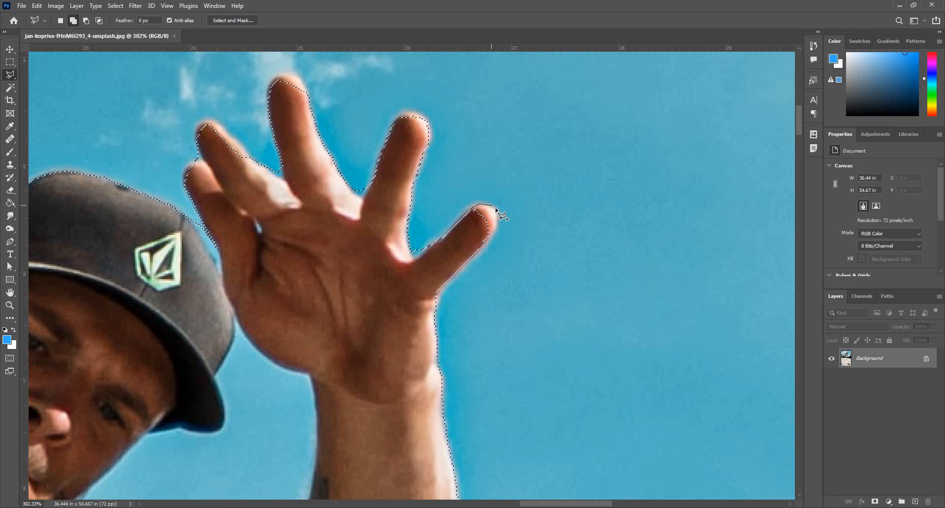
pyautogui.click(498, 223)
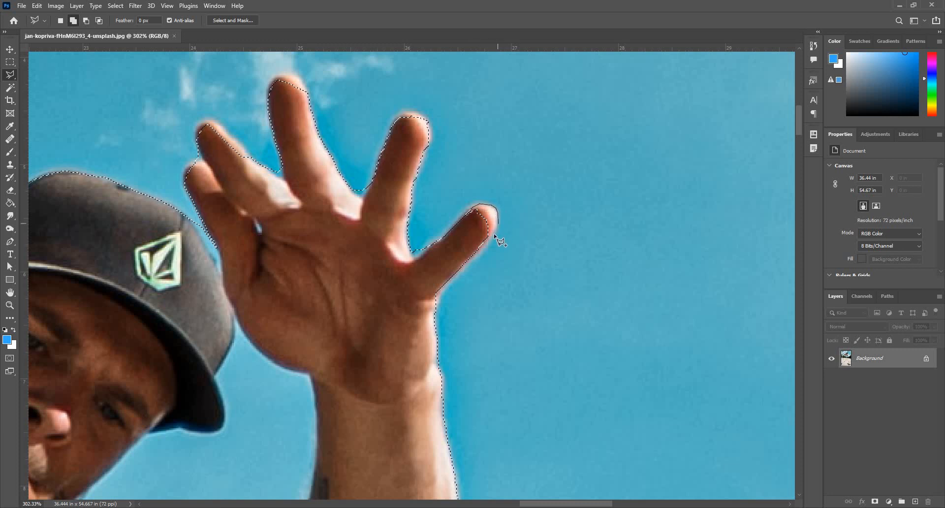
pyautogui.click(490, 237)
pyautogui.doubleClick(455, 245)
# Step: Add the missed tip of the raised hand's tallest finger to the selection with the Polygonal Lasso
pyautogui.click(269, 85)
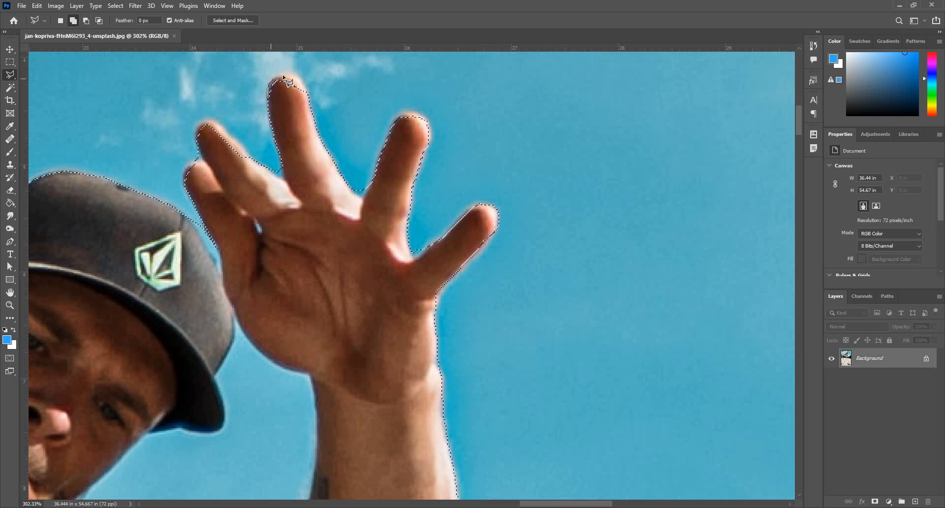
pyautogui.click(276, 77)
pyautogui.click(295, 77)
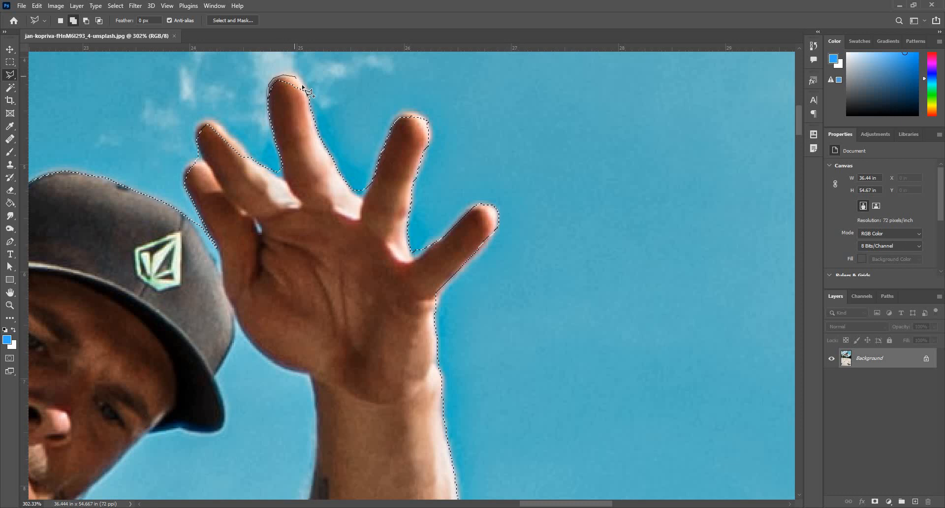
pyautogui.click(305, 90)
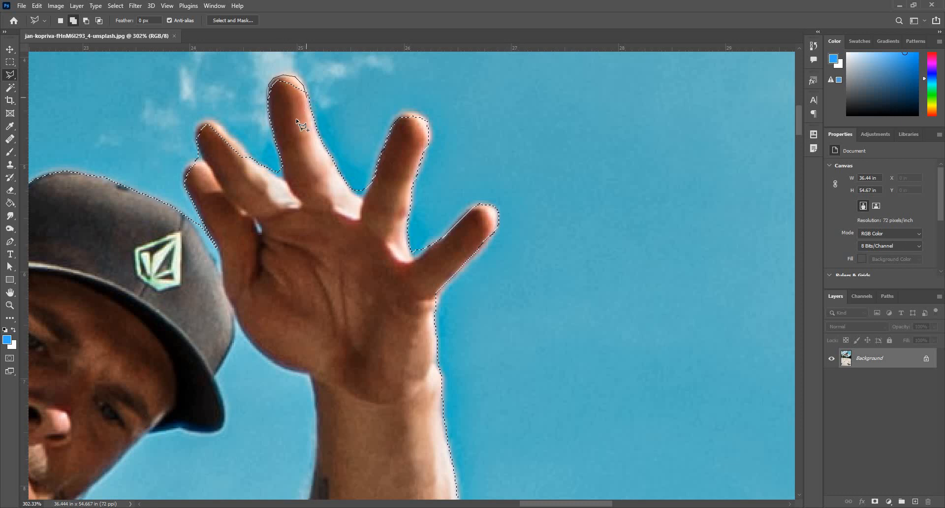
pyautogui.click(296, 118)
pyautogui.press('Return')
# Step: Add the missed upper edge and tip of the raised hand's second finger from the left to the selection
pyautogui.click(250, 157)
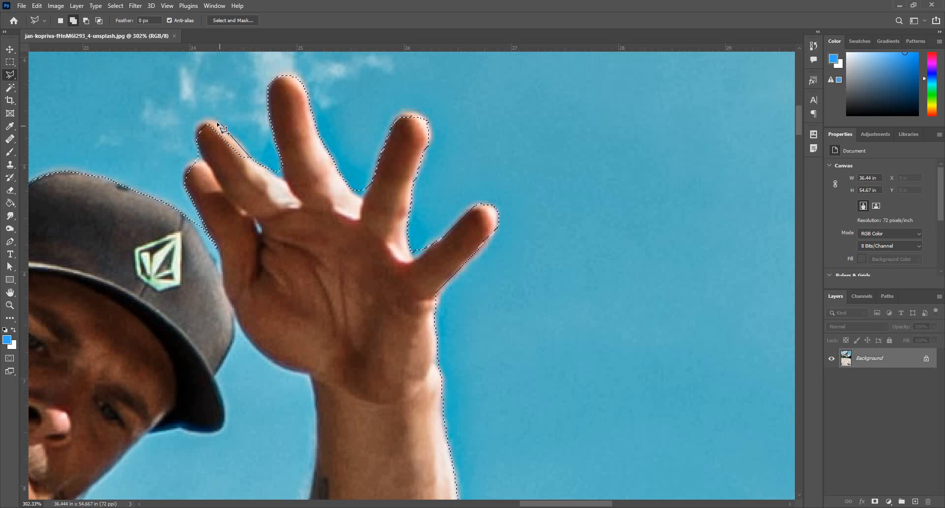
pyautogui.click(220, 124)
pyautogui.click(212, 120)
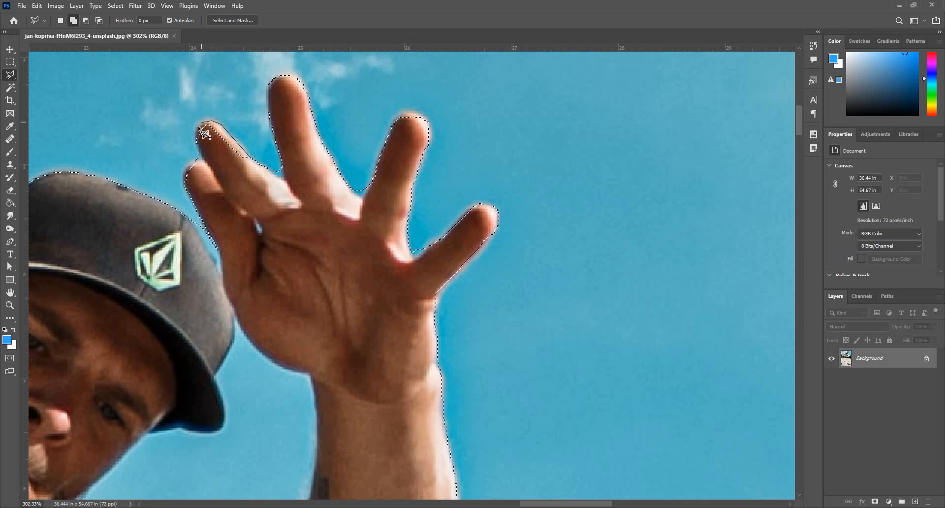
pyautogui.click(202, 123)
pyautogui.click(198, 157)
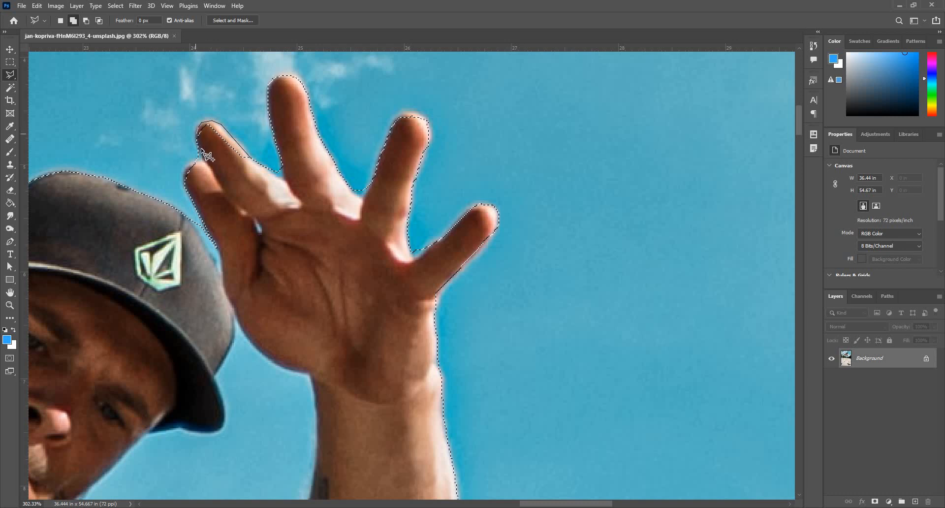
pyautogui.doubleClick(211, 173)
# Step: Subtract the thin strip between the cap and the raised hand's leftmost finger from the selection with the Polygonal Lasso
pyautogui.moveTo(190, 223); pyautogui.dragTo(311, 84)
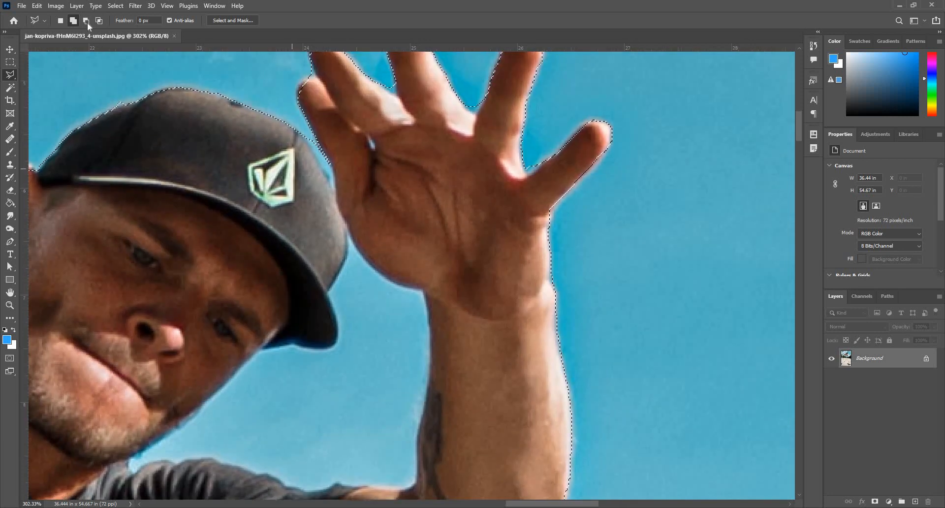
pyautogui.click(88, 20)
pyautogui.click(302, 130)
pyautogui.click(335, 188)
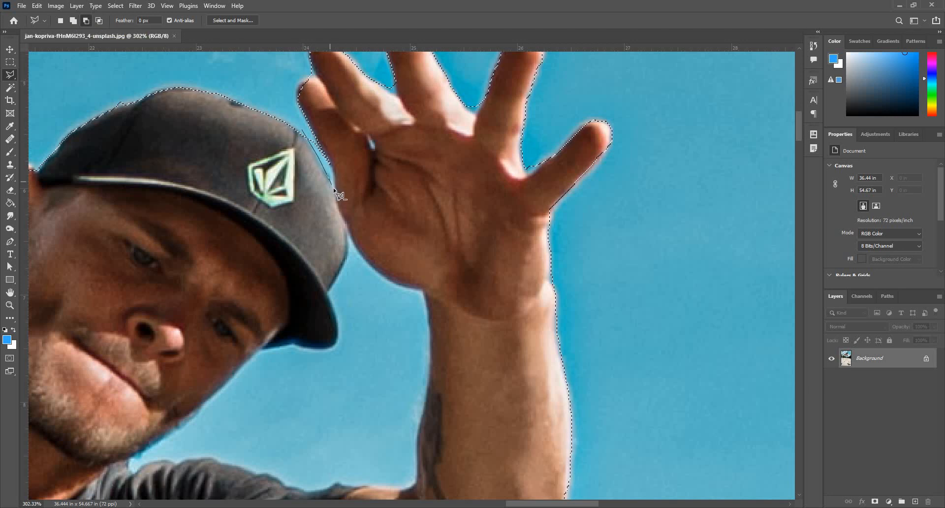
pyautogui.click(302, 129)
pyautogui.moveTo(347, 233); pyautogui.dragTo(359, 76)
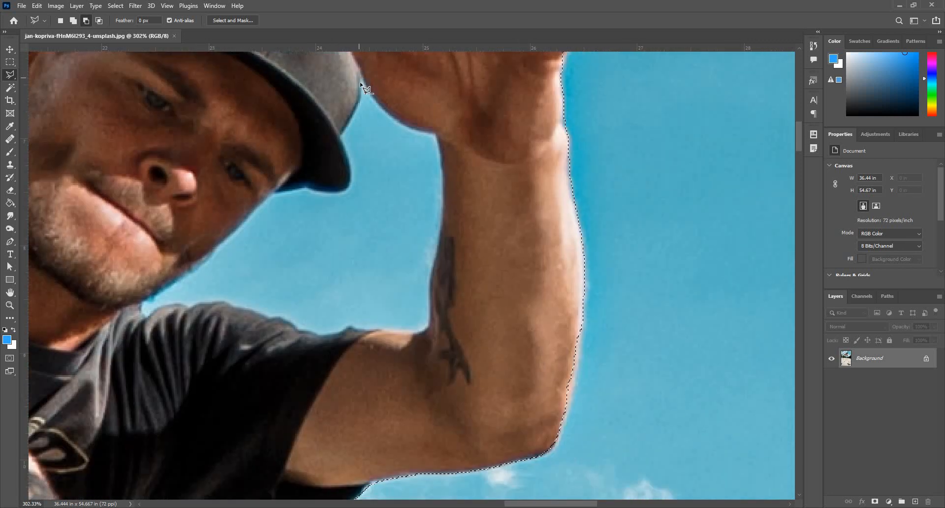
pyautogui.click(356, 114)
pyautogui.click(341, 135)
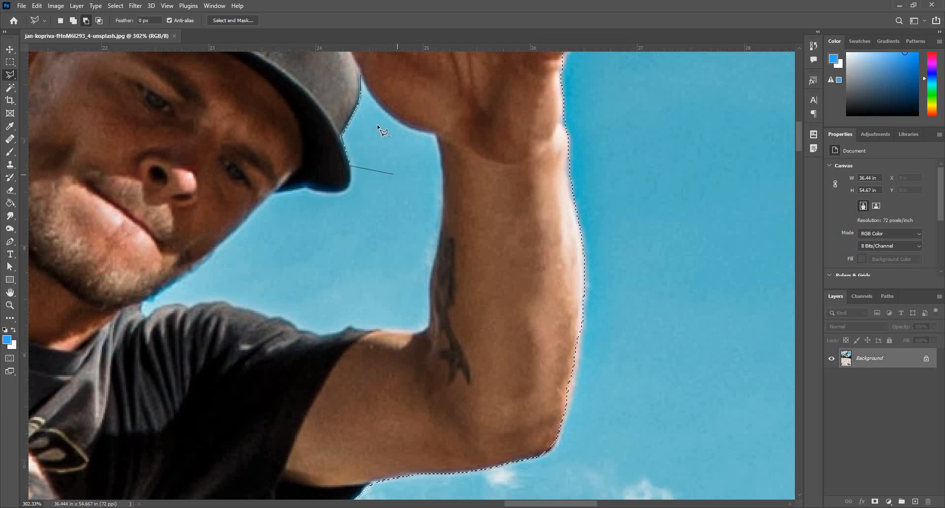
pyautogui.press('BackSpace')
pyautogui.press('BackSpace')
pyautogui.press('BackSpace')
pyautogui.press('BackSpace')
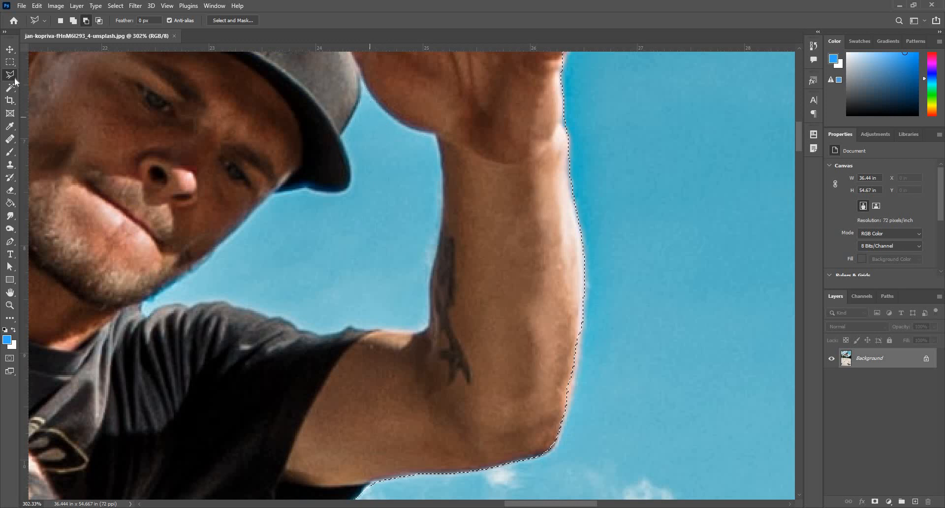
# Step: Start a Magnetic Lasso subtraction where the cap meets the hand and trace the cap's brim and the upper cheek
pyautogui.rightClick(10, 74)
pyautogui.click(49, 95)
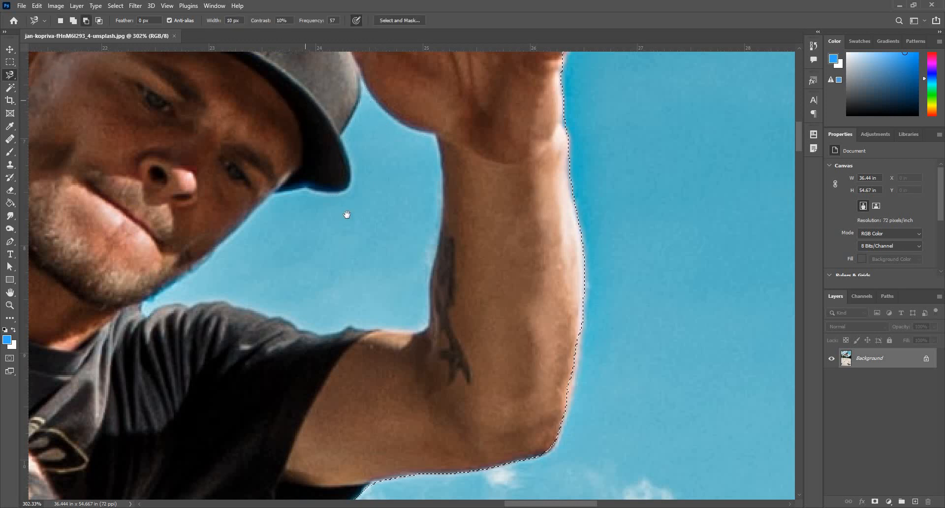
pyautogui.moveTo(400, 207); pyautogui.dragTo(411, 232)
pyautogui.click(413, 211)
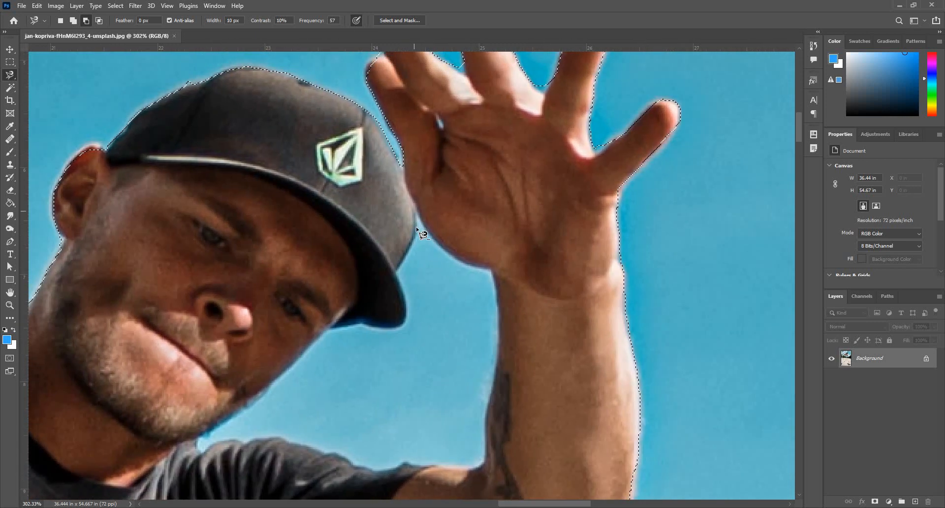
pyautogui.click(397, 271)
pyautogui.press('BackSpace')
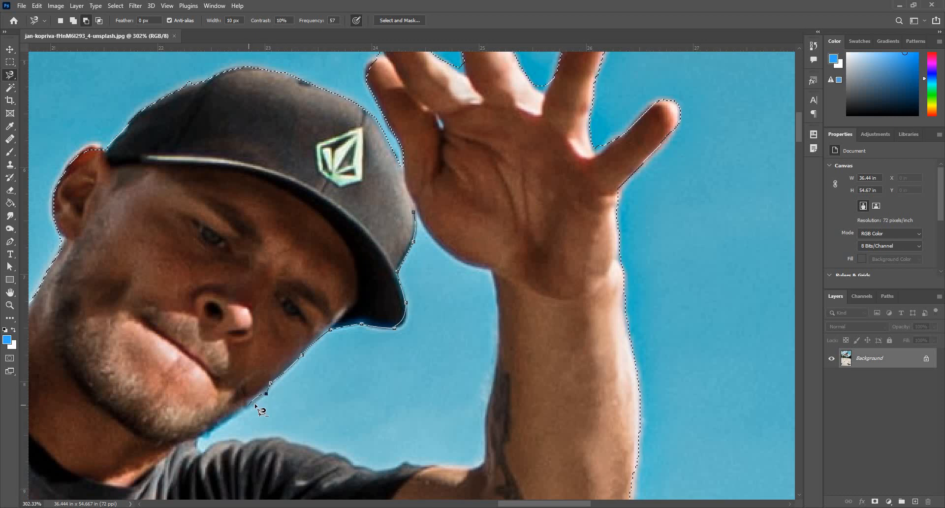
# Step: Continue the Magnetic Lasso outline along the jaw to the neck, placing anchor points manually
pyautogui.click(255, 403)
pyautogui.click(240, 411)
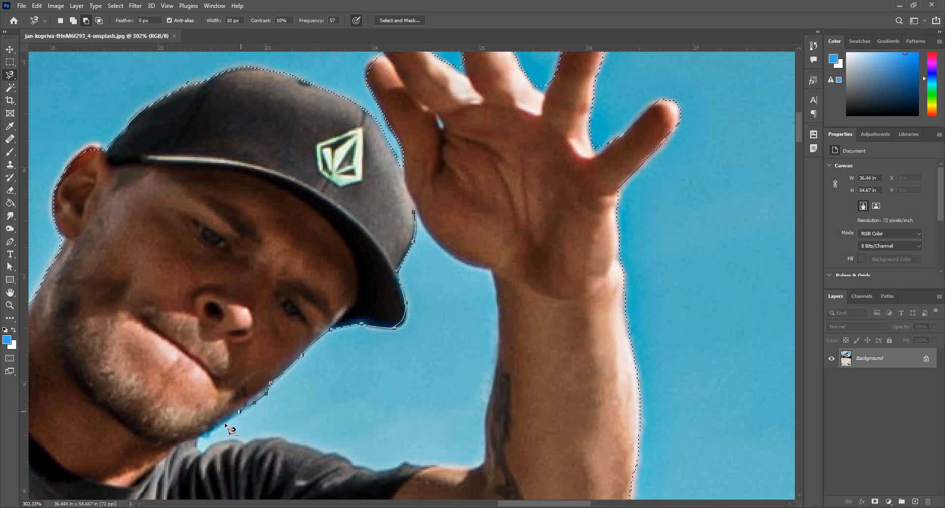
pyautogui.click(225, 423)
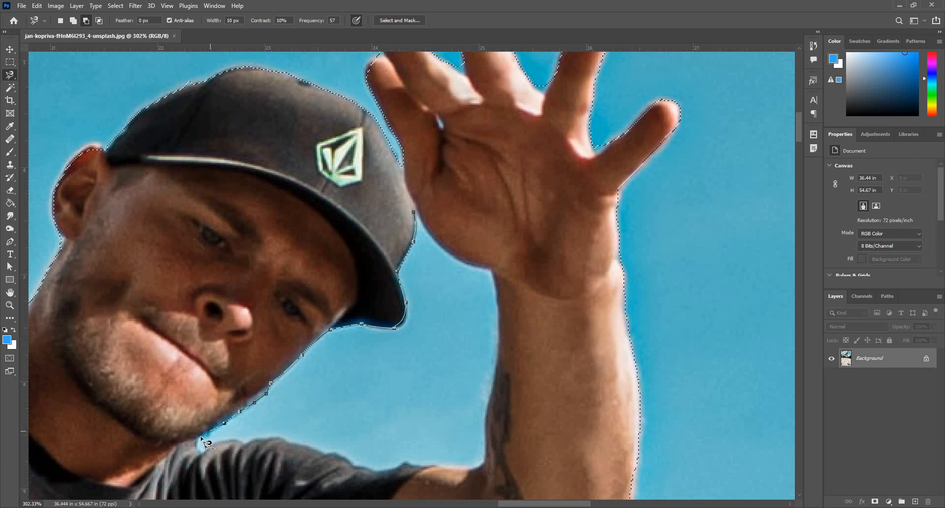
pyautogui.click(210, 431)
pyautogui.click(200, 437)
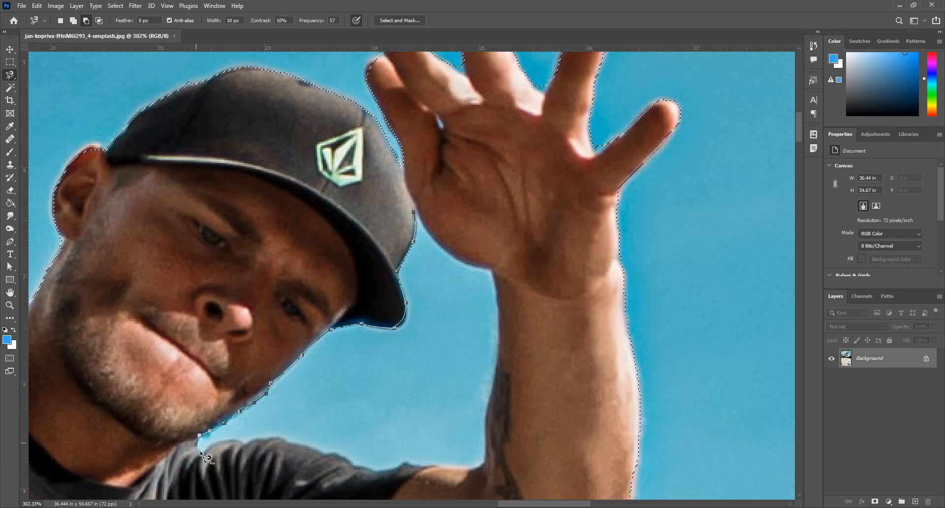
# Step: Trace the shirt's shoulder, raised arm and palm back to the cap, subtracting the enclosed sky from the selection
pyautogui.click(198, 448)
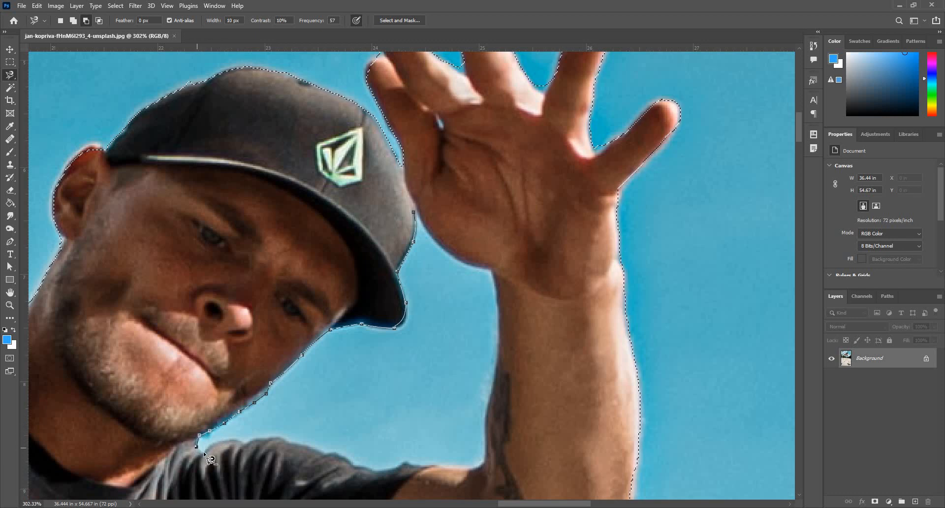
pyautogui.click(244, 443)
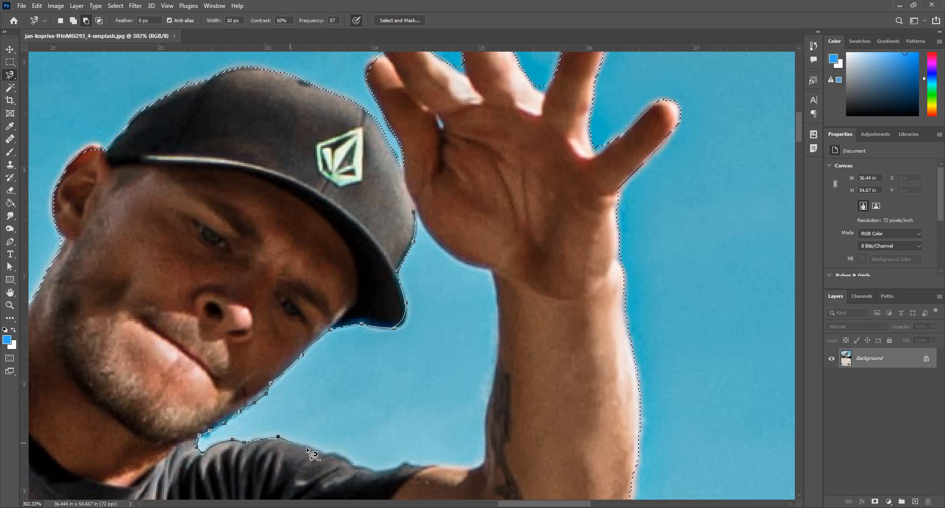
pyautogui.click(354, 467)
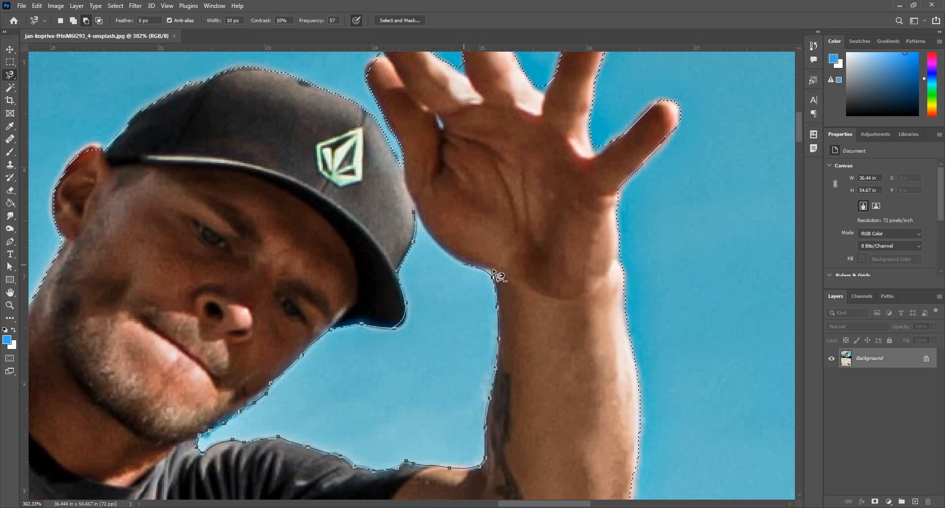
pyautogui.click(415, 212)
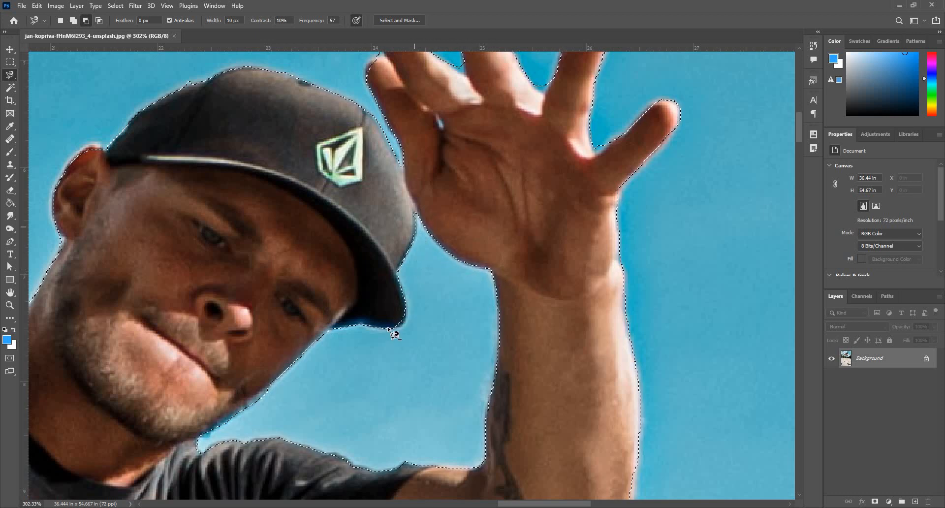
# Step: Copy the selected skater and skateboard to a new layer and hide the Background layer
pyautogui.moveTo(416, 328); pyautogui.dragTo(510, 205)
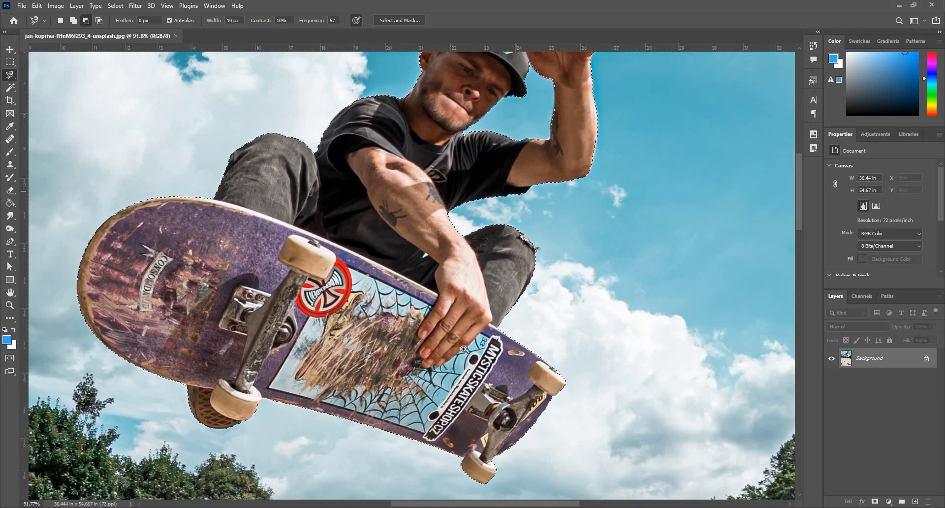
pyautogui.moveTo(465, 348); pyautogui.dragTo(422, 377)
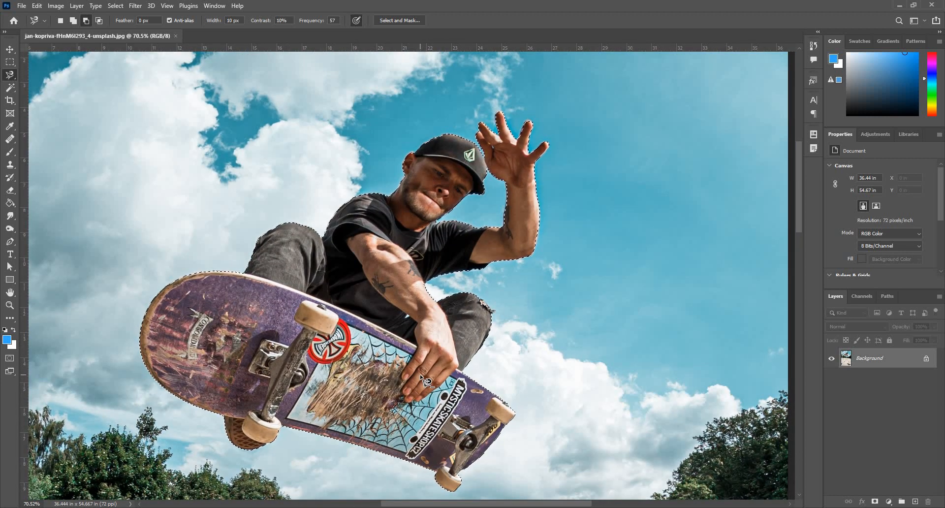
pyautogui.hotkey('ctrl', 'j')
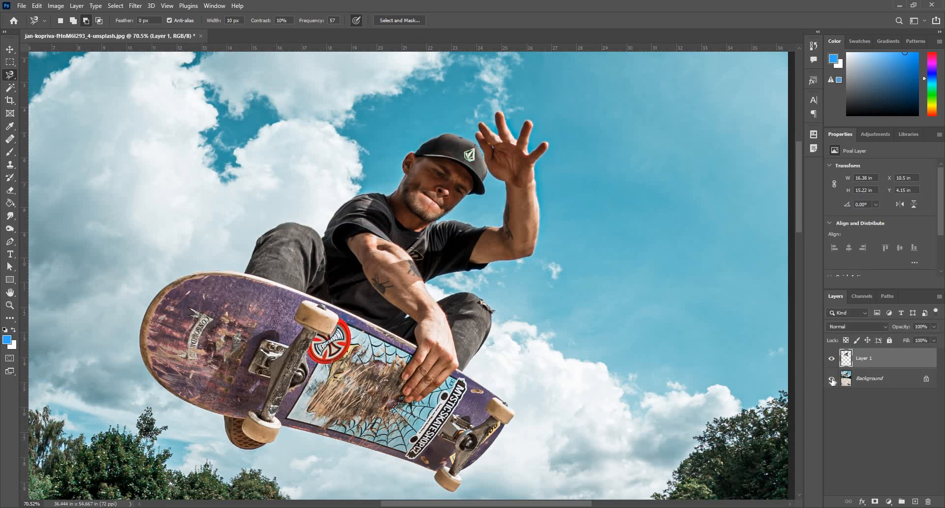
pyautogui.click(832, 380)
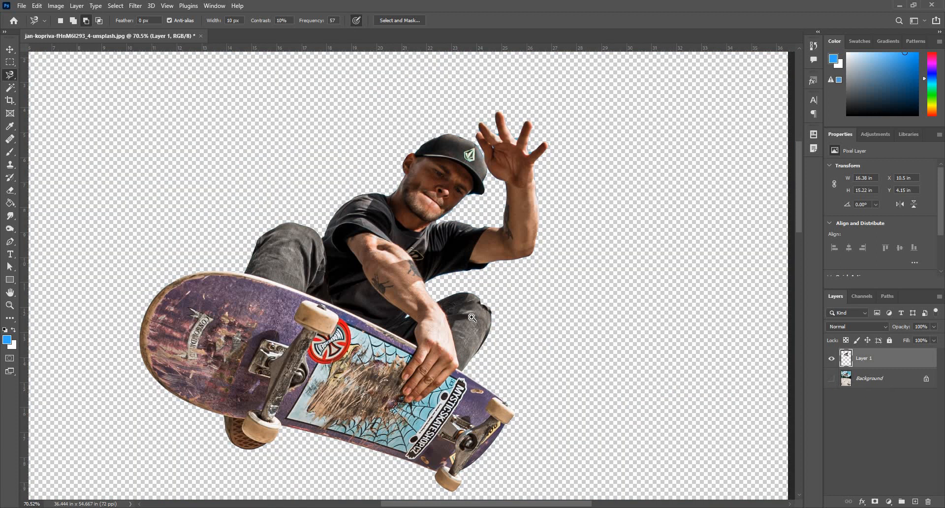
# Step: Switch to the Move tool with the skater's cutout layer active
pyautogui.scroll(-2, 461, 318)
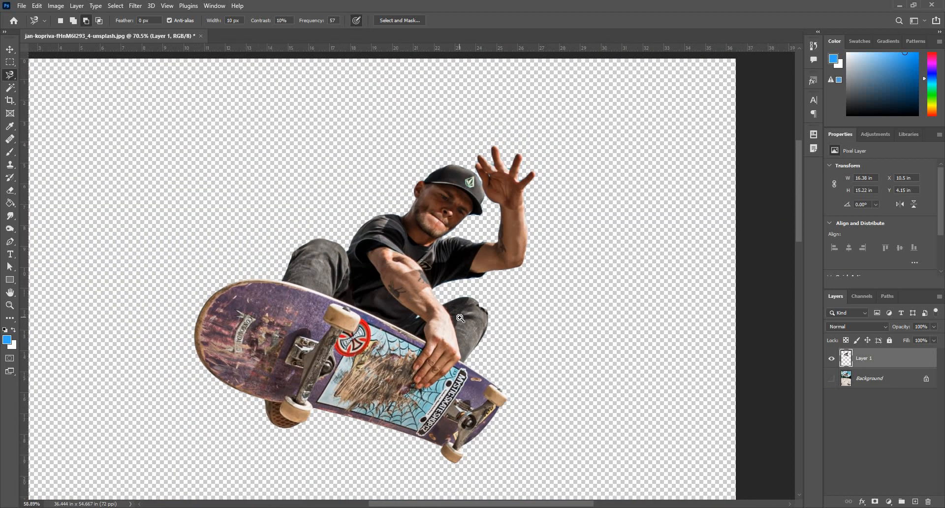
pyautogui.scroll(-4, 462, 318)
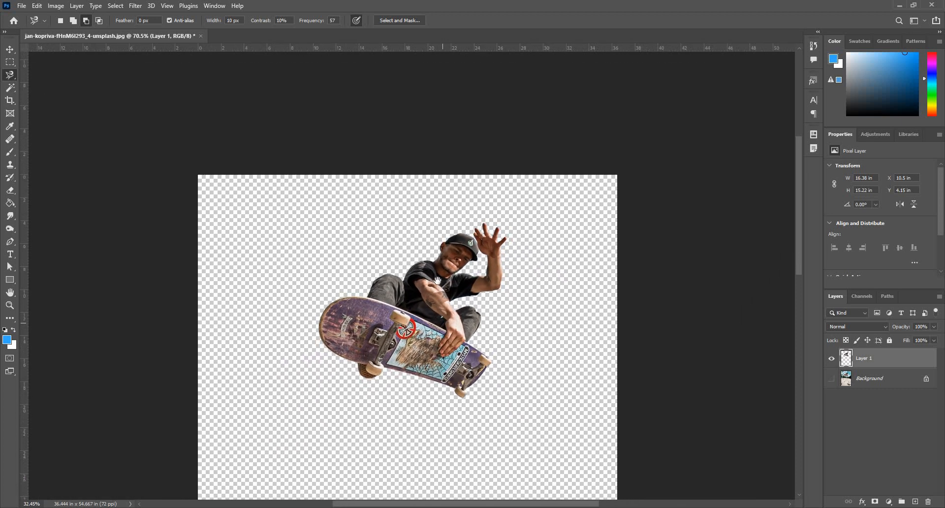
pyautogui.moveTo(457, 379); pyautogui.dragTo(433, 278)
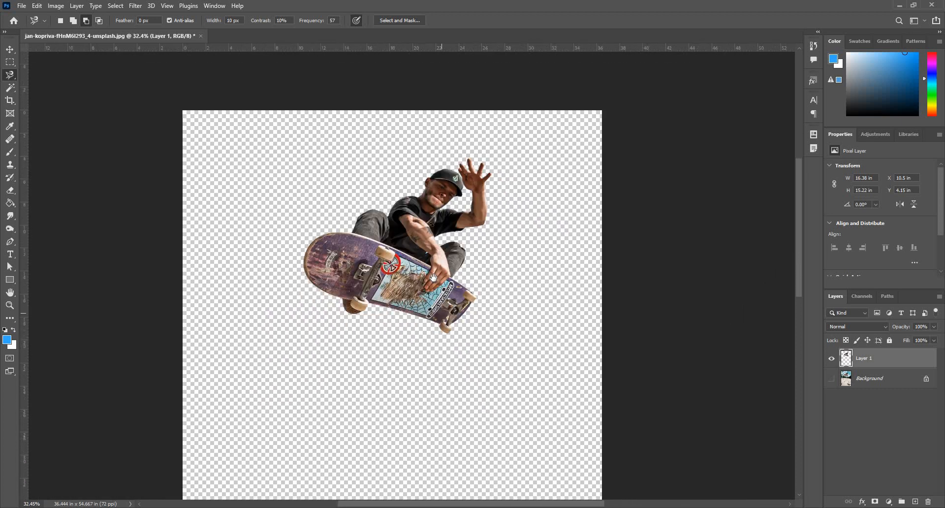
pyautogui.moveTo(467, 166); pyautogui.dragTo(435, 223)
pyautogui.press('v')
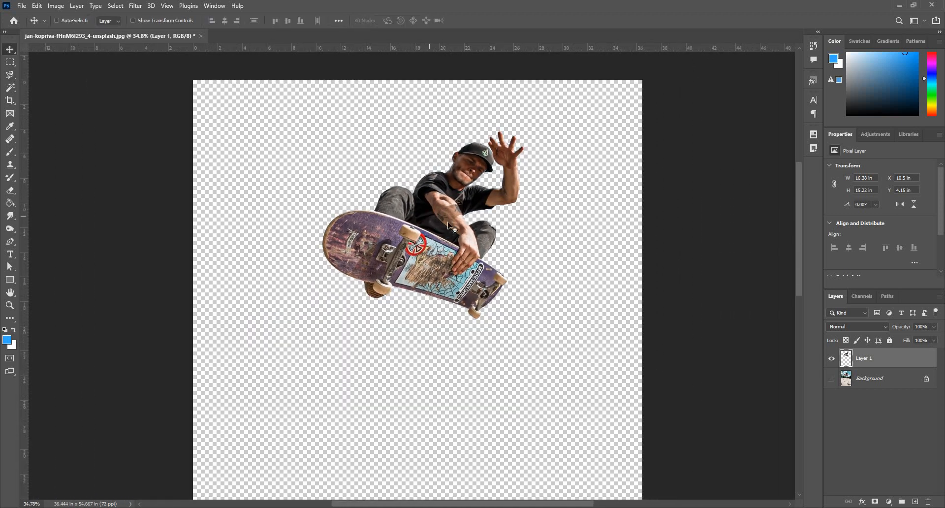